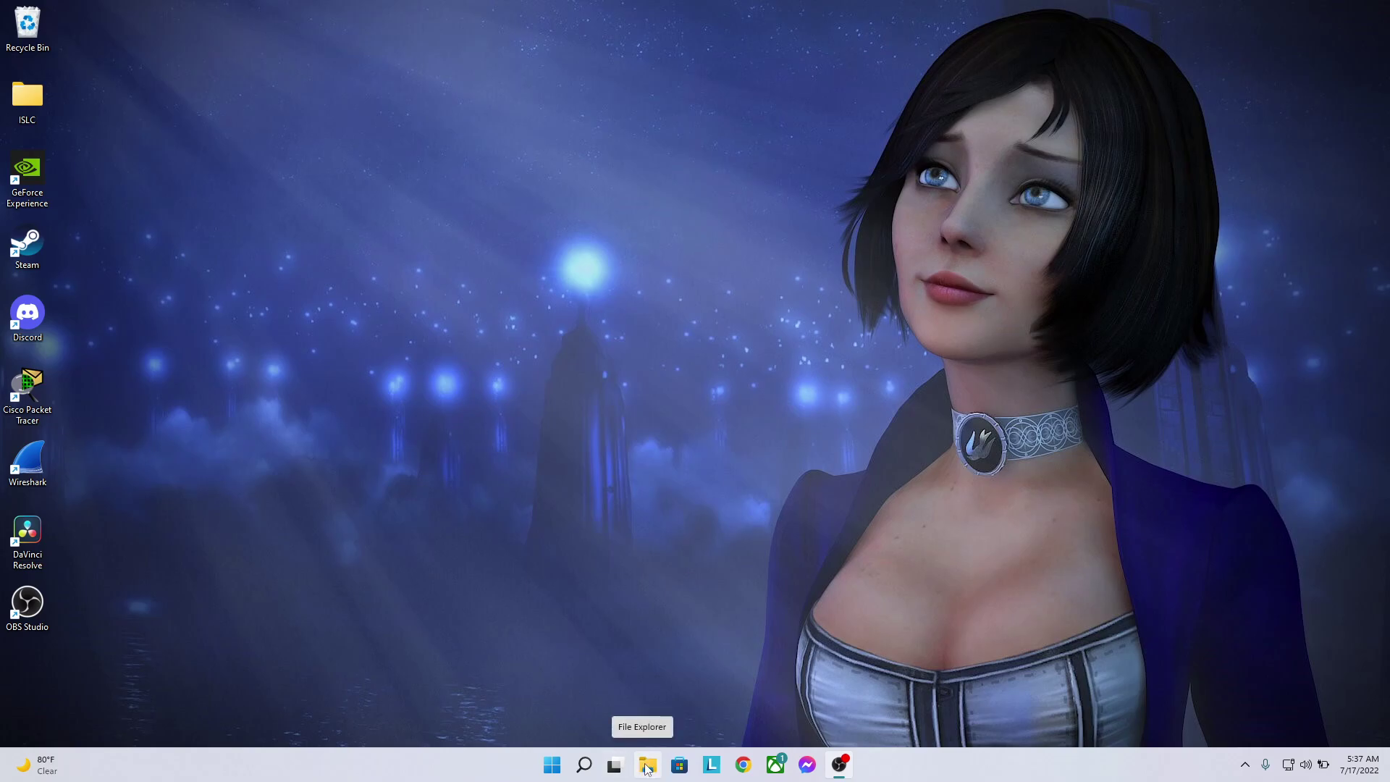
# Browse from the C: drive through Users and your profile folder into AppData
pyautogui.click(647, 765)
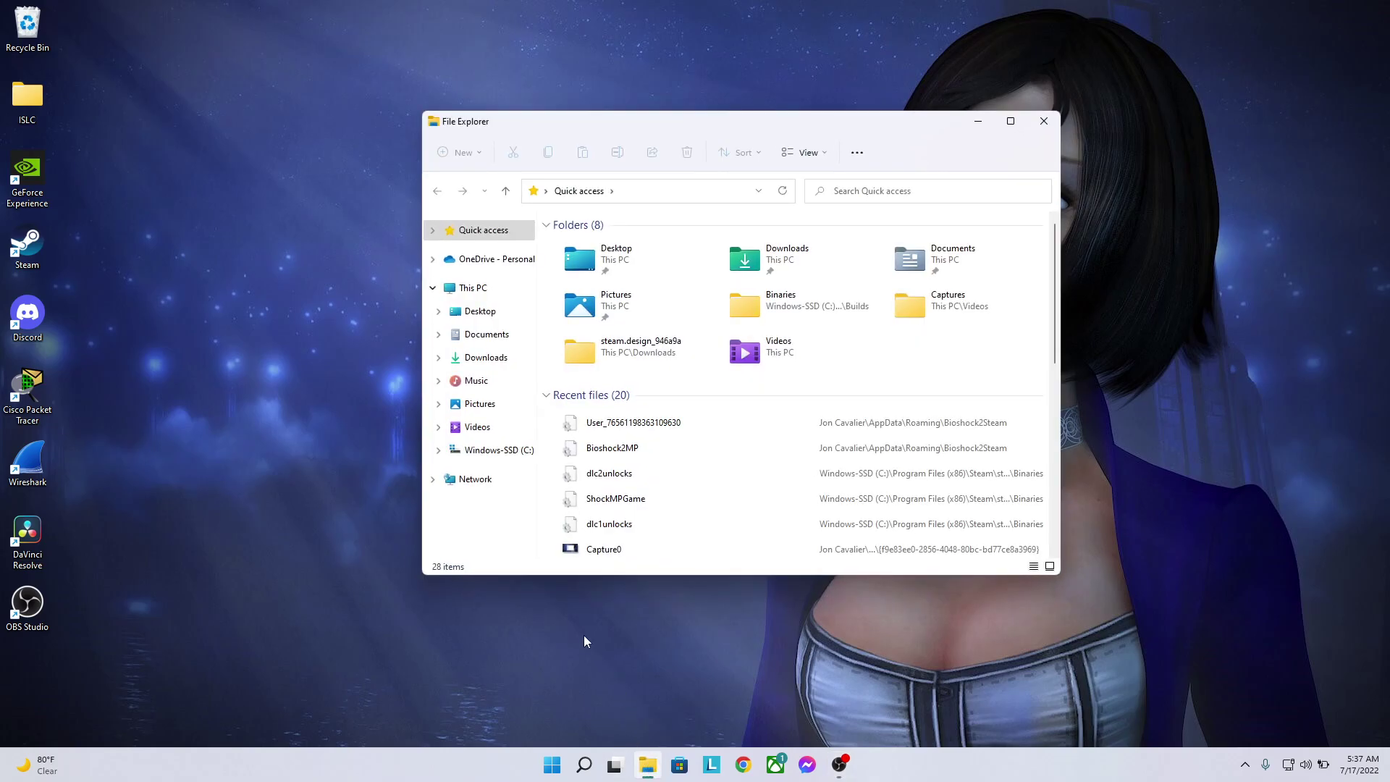
pyautogui.click(492, 452)
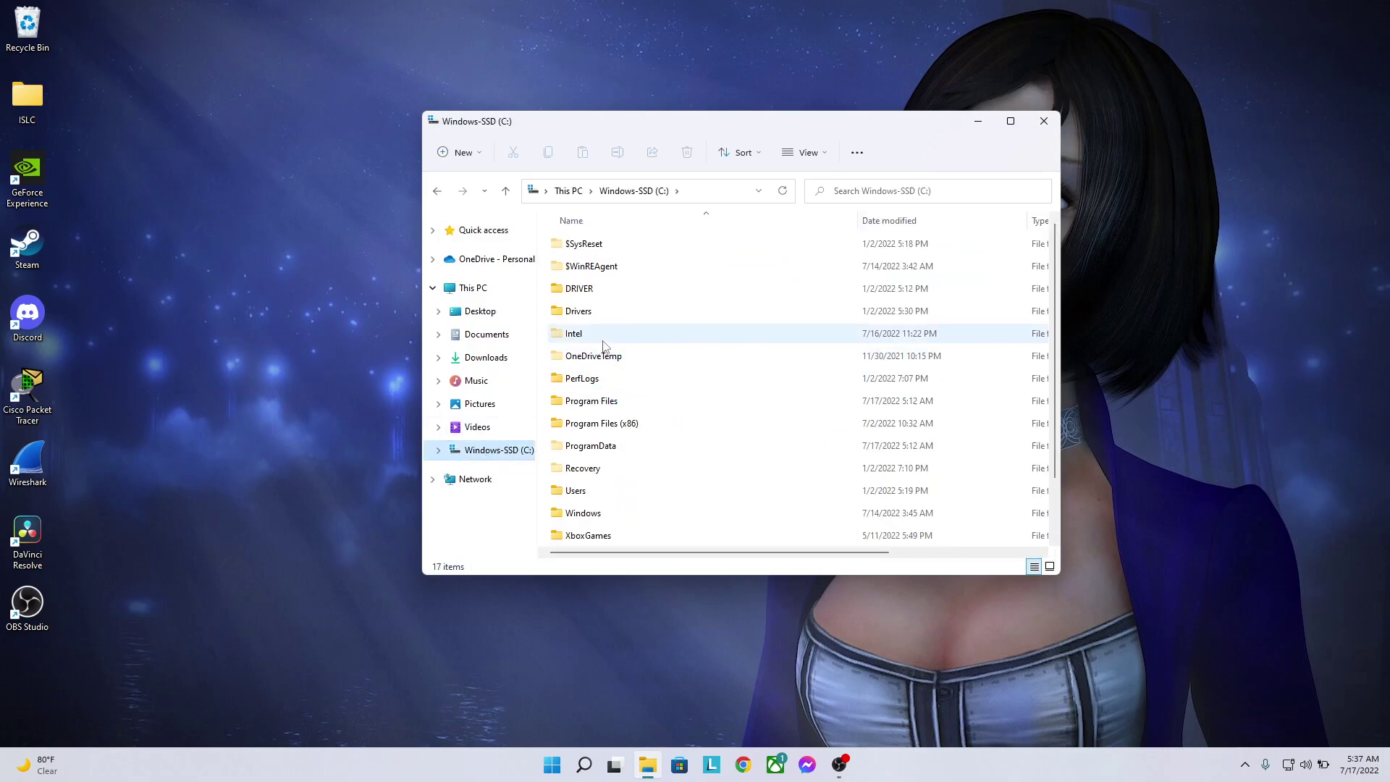
pyautogui.doubleClick(575, 492)
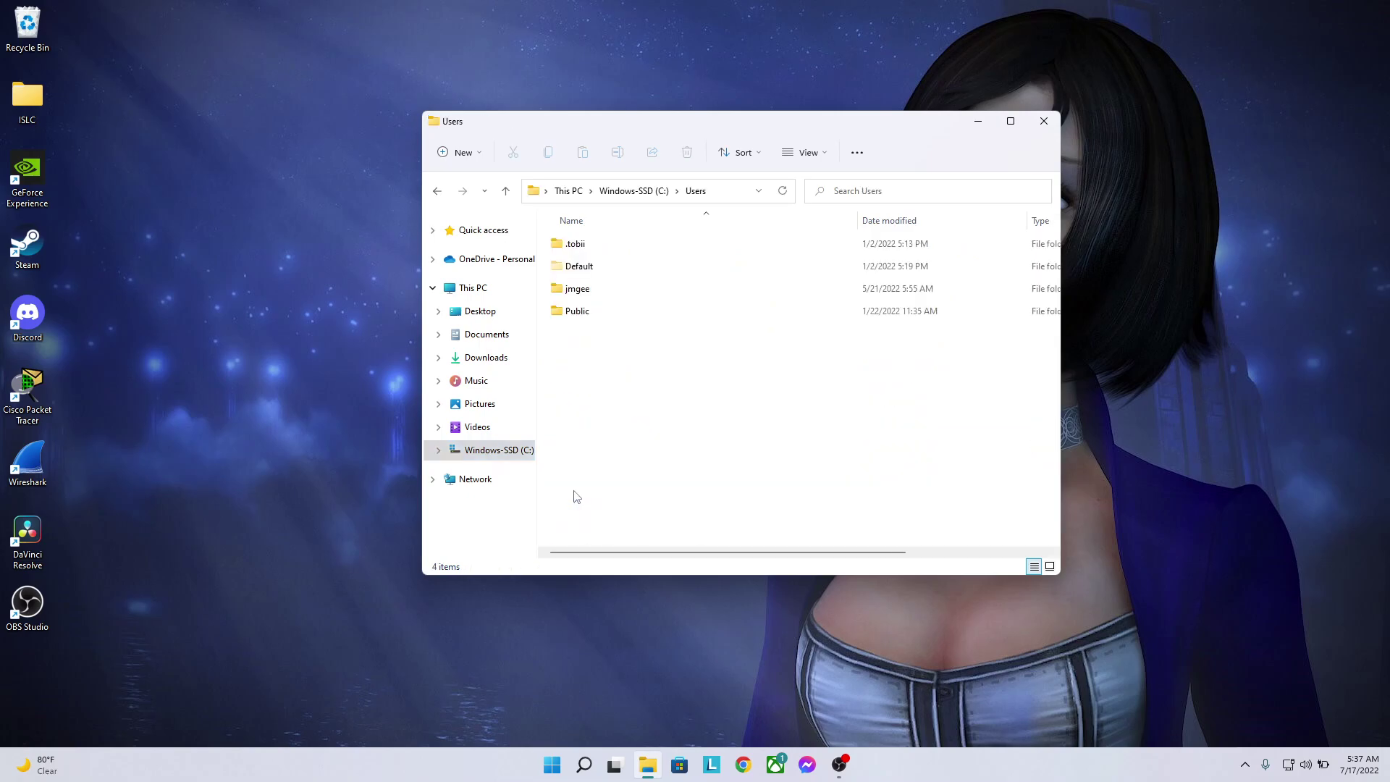
pyautogui.doubleClick(590, 292)
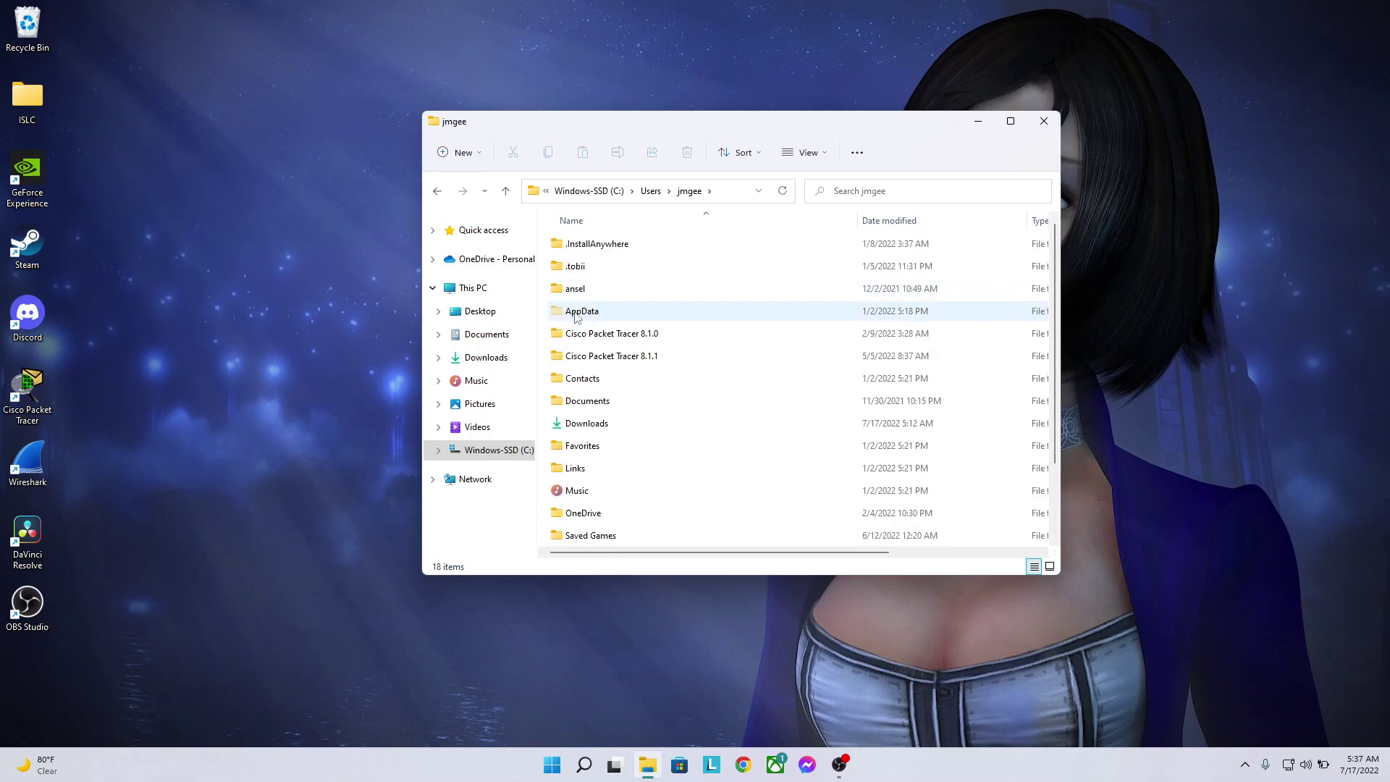
pyautogui.doubleClick(583, 312)
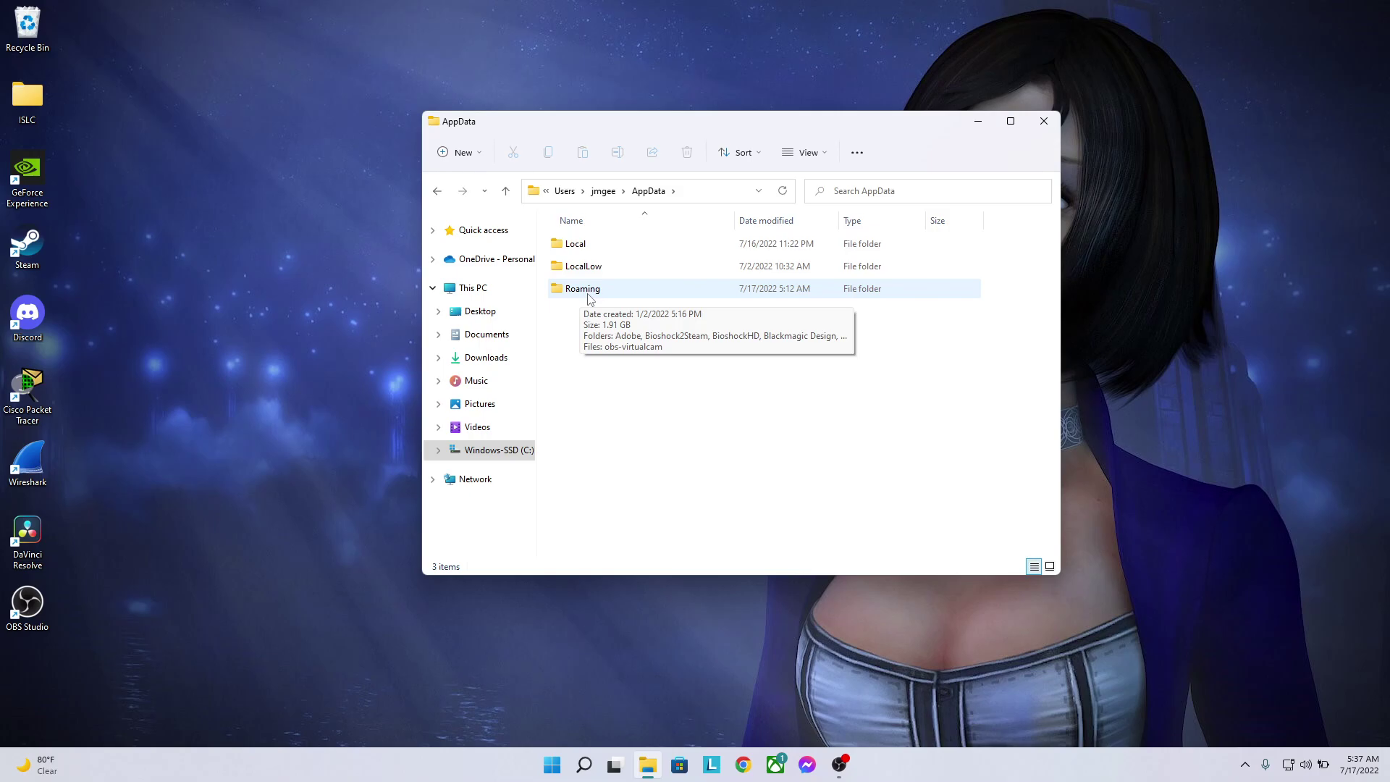
# Open the Roaming folder by running %appdata% from the Run prompt
pyautogui.press('super+r')
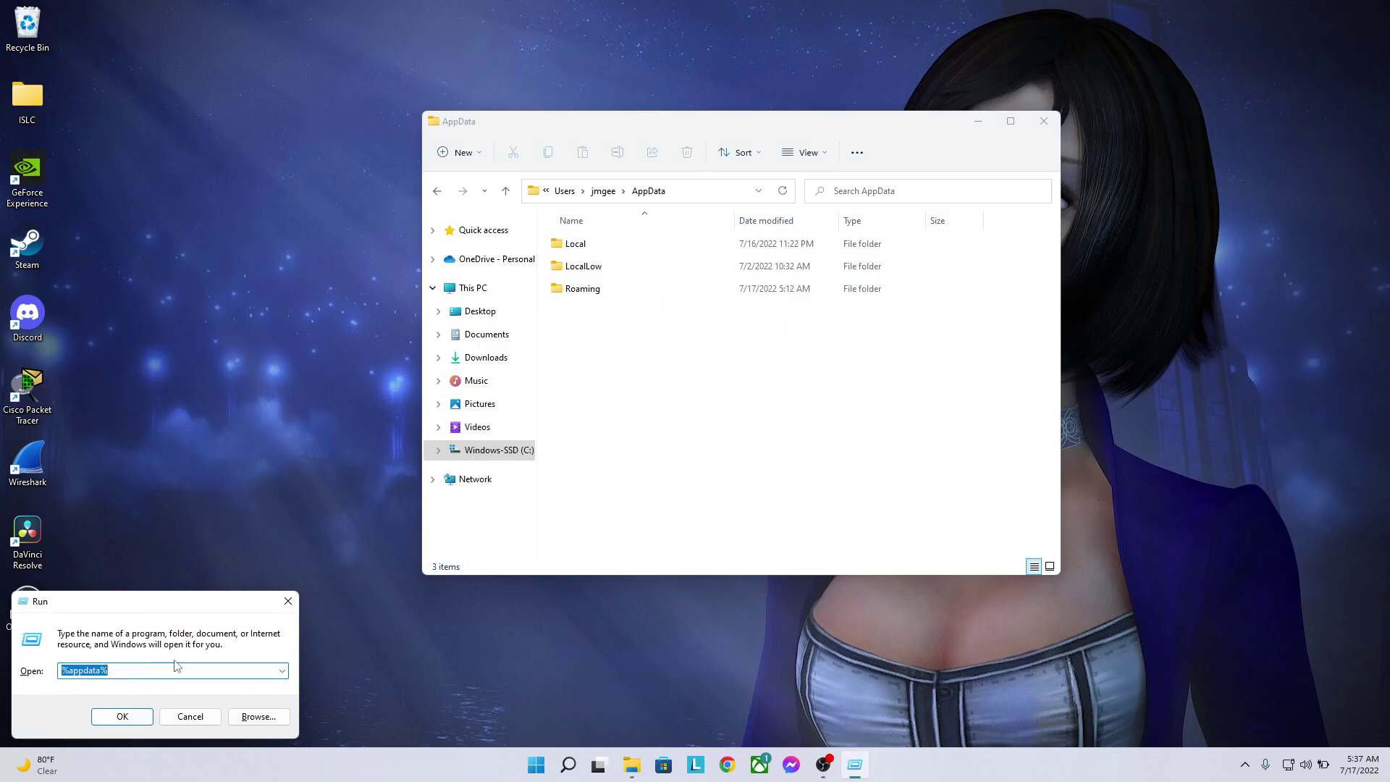
pyautogui.click(114, 670)
pyautogui.moveTo(112, 670); pyautogui.dragTo(59, 669)
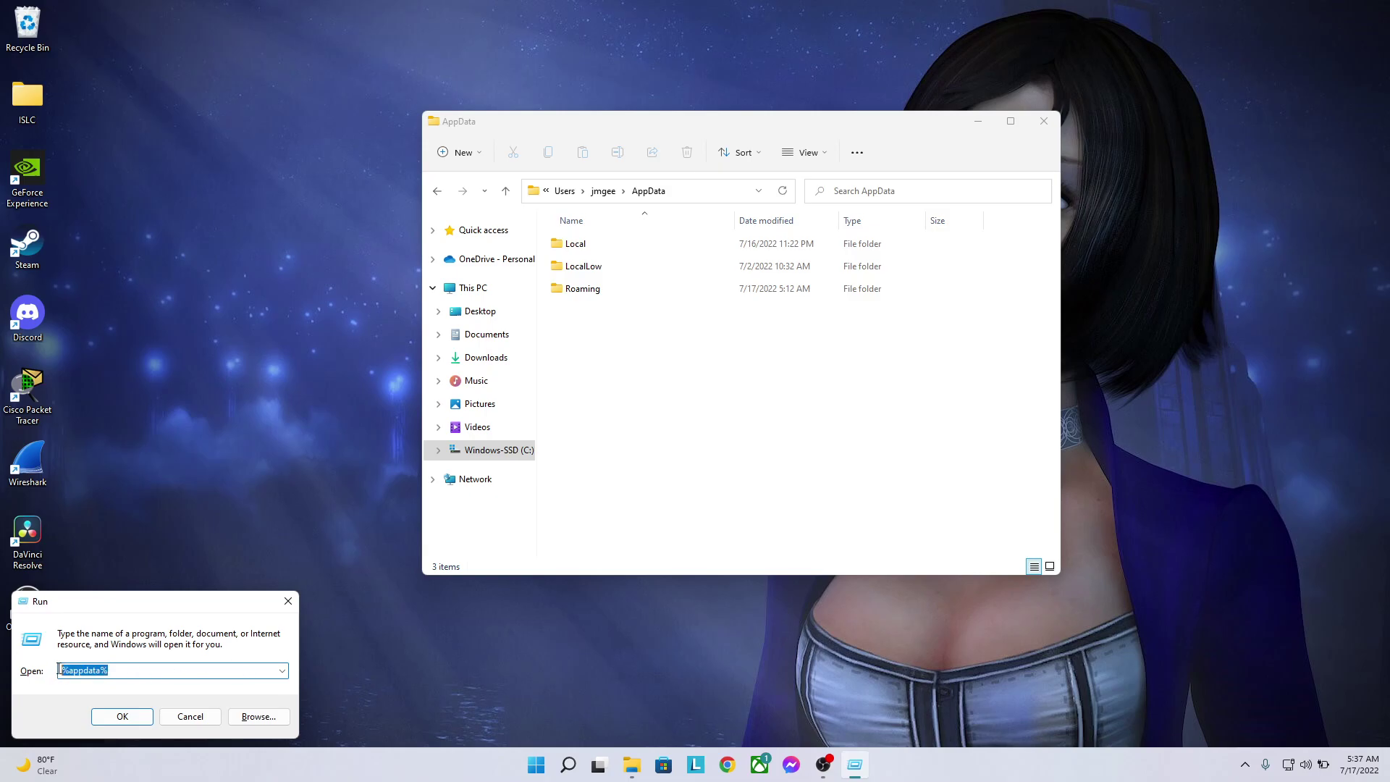
pyautogui.click(103, 673)
pyautogui.moveTo(61, 667); pyautogui.dragTo(113, 667)
pyautogui.click(115, 672)
pyautogui.click(136, 717)
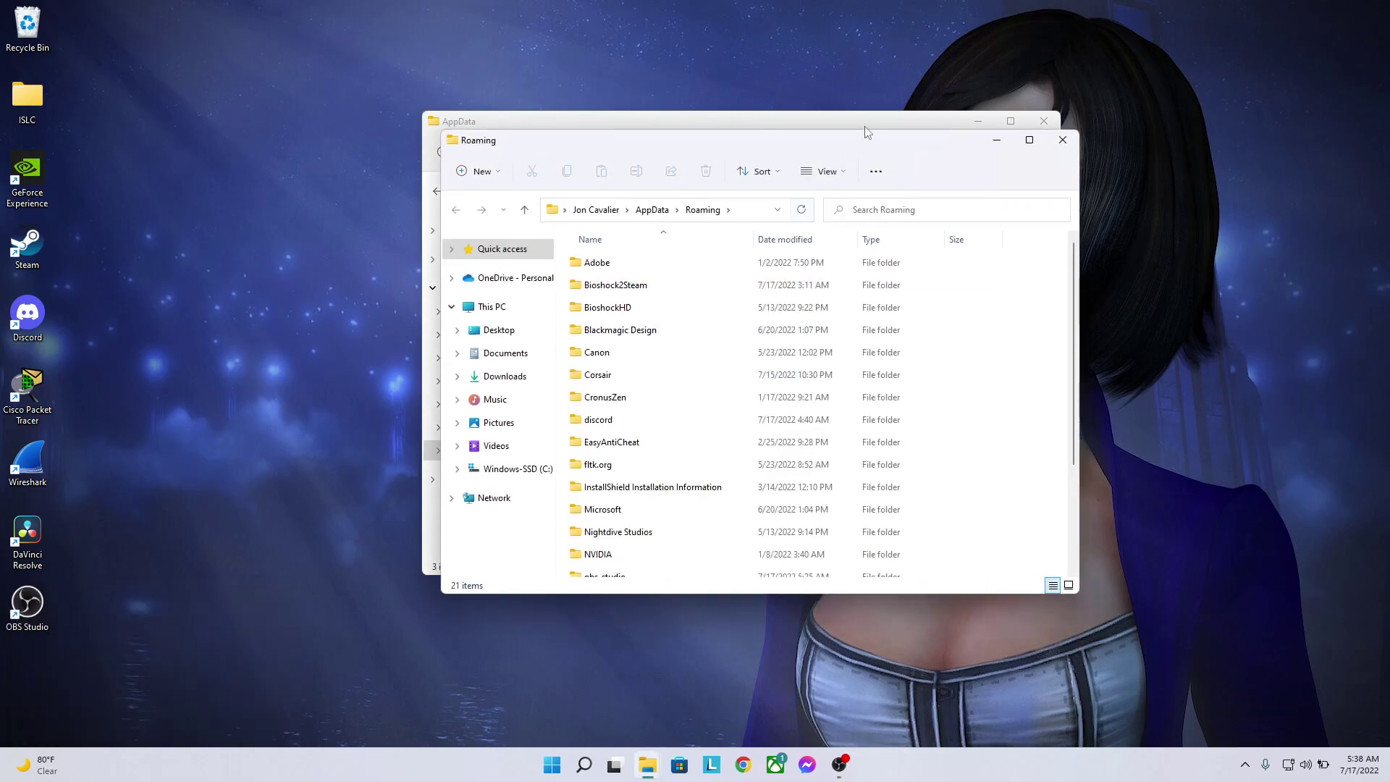
# Rearrange the Explorer windows and close the duplicate Roaming window, keeping one centred
pyautogui.moveTo(847, 145); pyautogui.dragTo(1063, 158)
pyautogui.moveTo(850, 129); pyautogui.dragTo(530, 145)
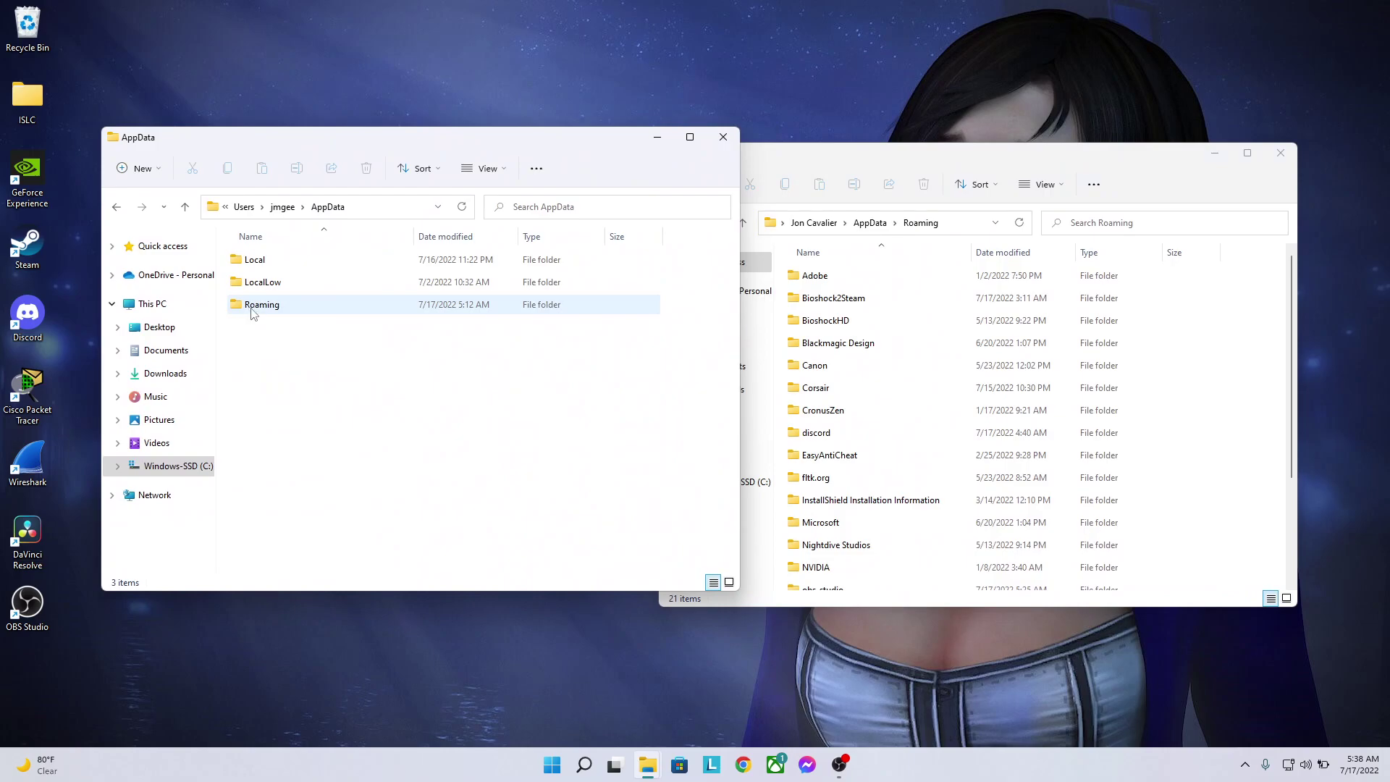
pyautogui.doubleClick(279, 307)
pyautogui.moveTo(928, 165); pyautogui.dragTo(1009, 140)
pyautogui.moveTo(569, 150); pyautogui.dragTo(535, 150)
pyautogui.click(690, 141)
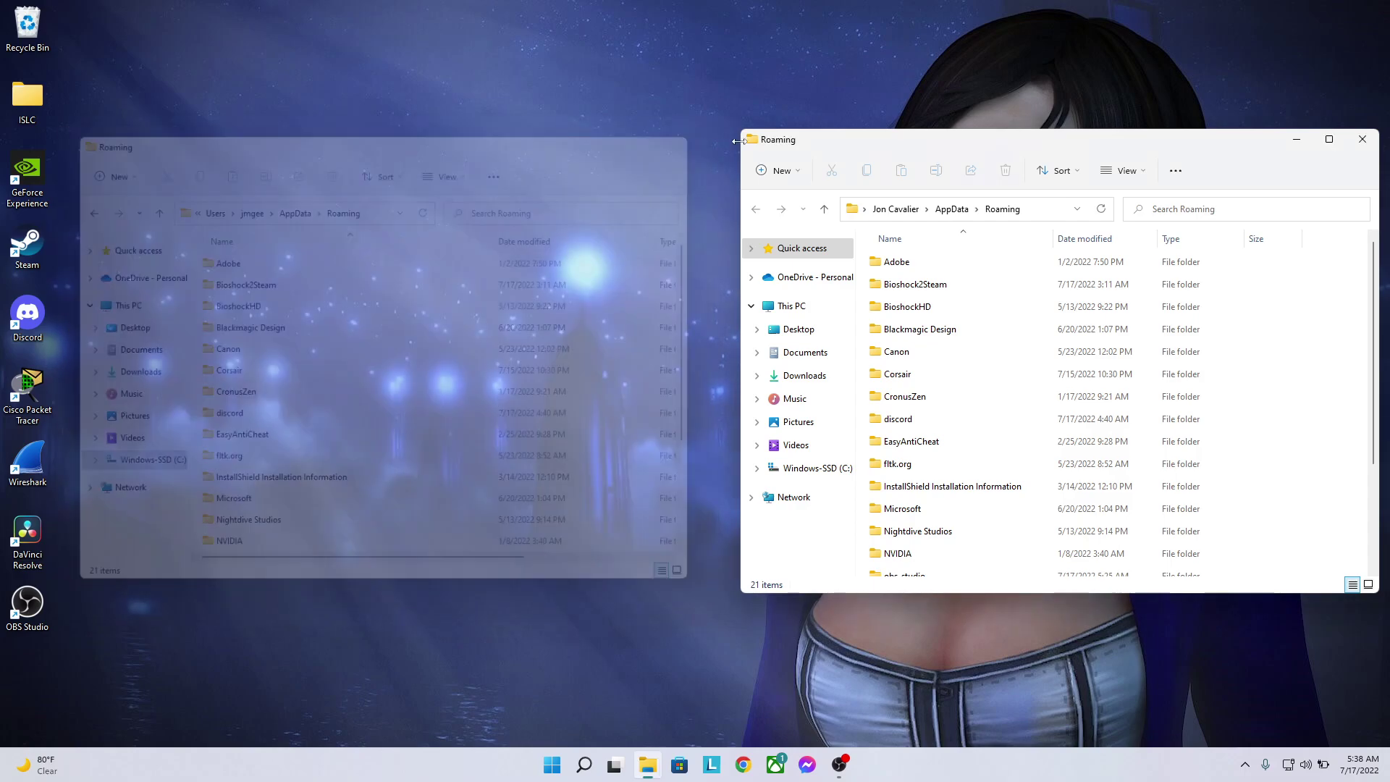
pyautogui.moveTo(988, 147); pyautogui.dragTo(536, 180)
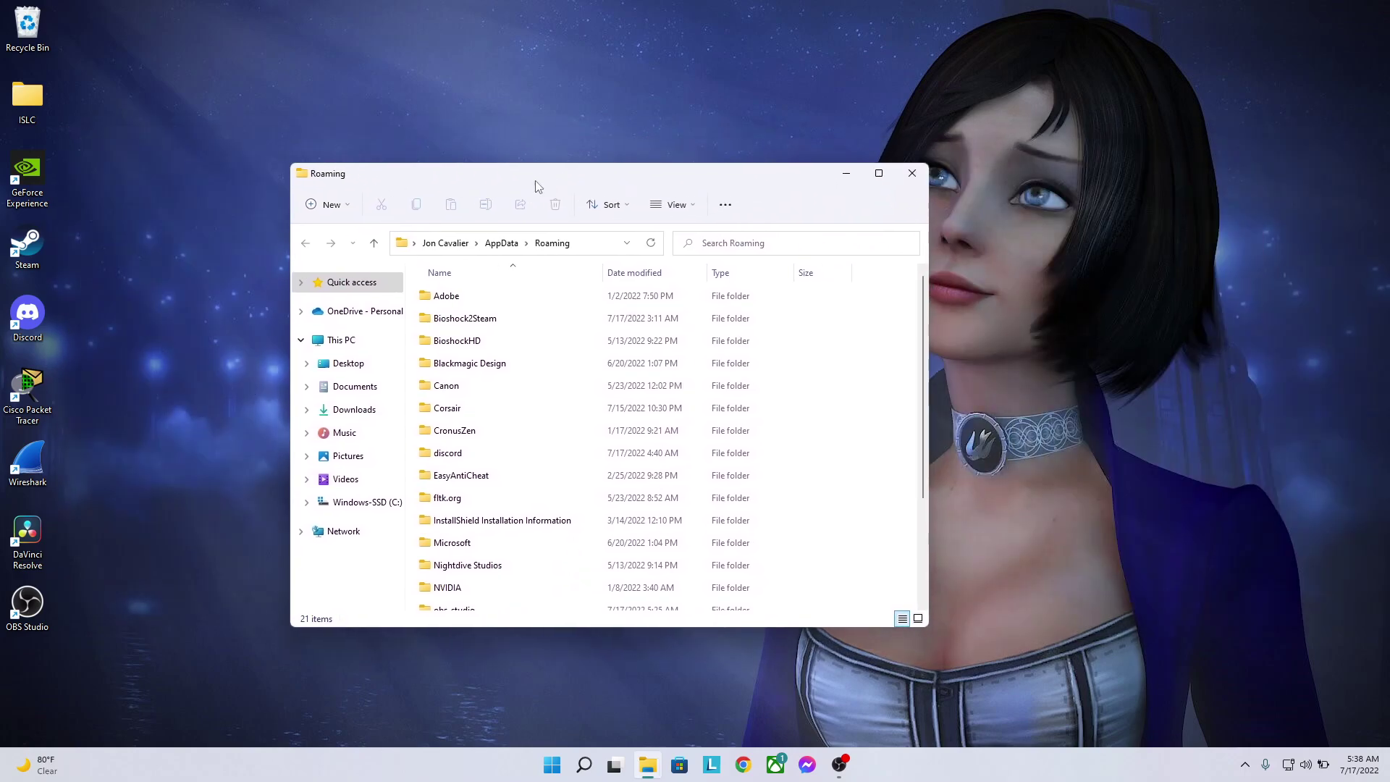
# Open Bioshock2Steam and scroll down past the PCS shader caches to the User config files
pyautogui.doubleClick(481, 321)
pyautogui.scroll(-4, 626, 481)
pyautogui.scroll(-7, 626, 481)
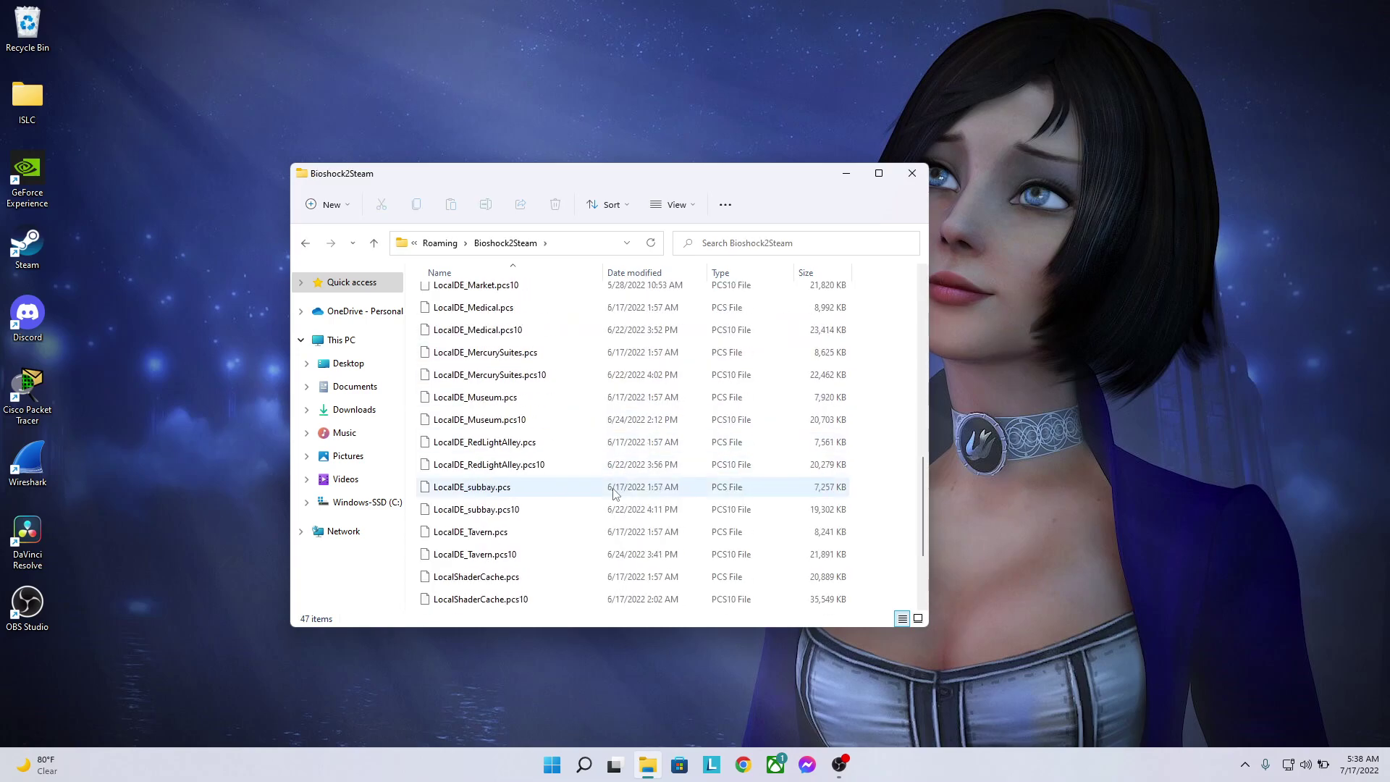
pyautogui.moveTo(449, 586)
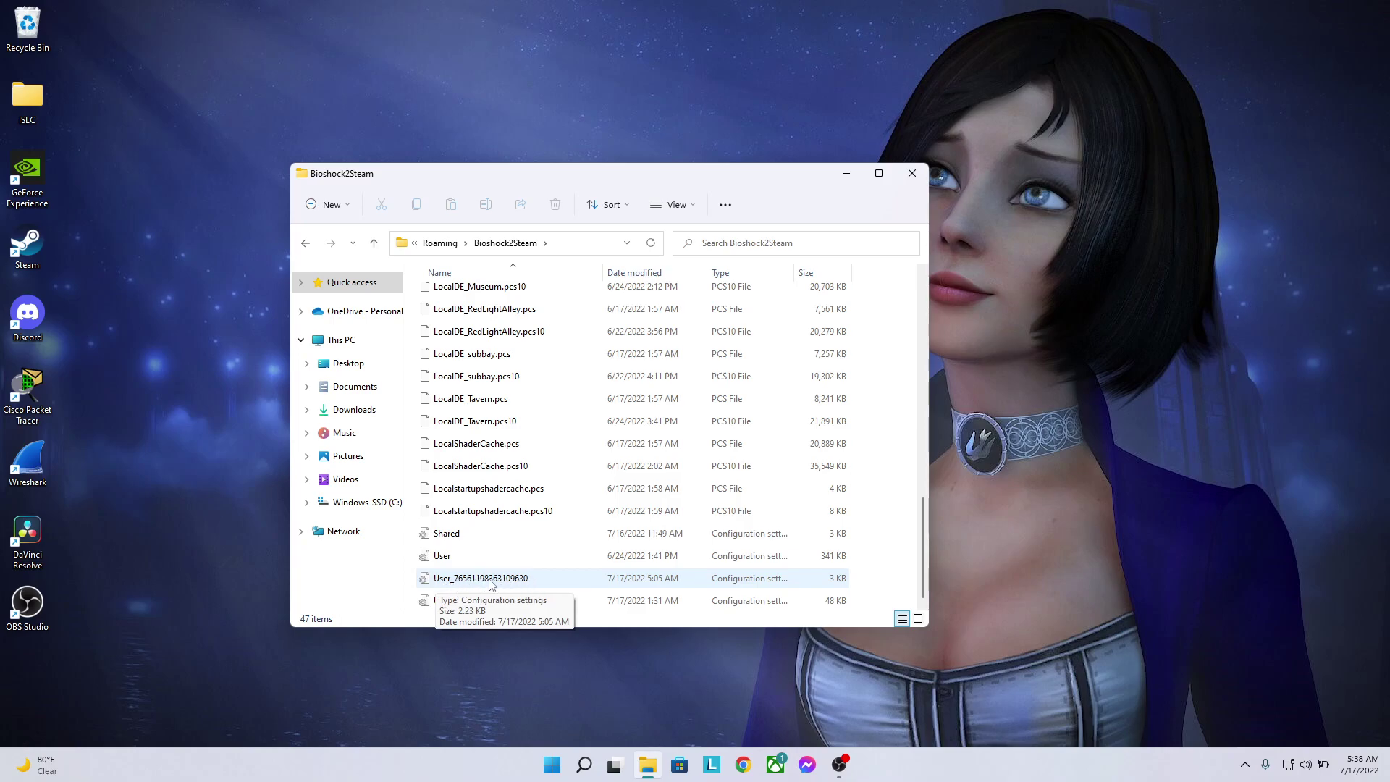
# Open the per-account User config file in Notepad and check the Sensitivity=50 line
pyautogui.doubleClick(493, 579)
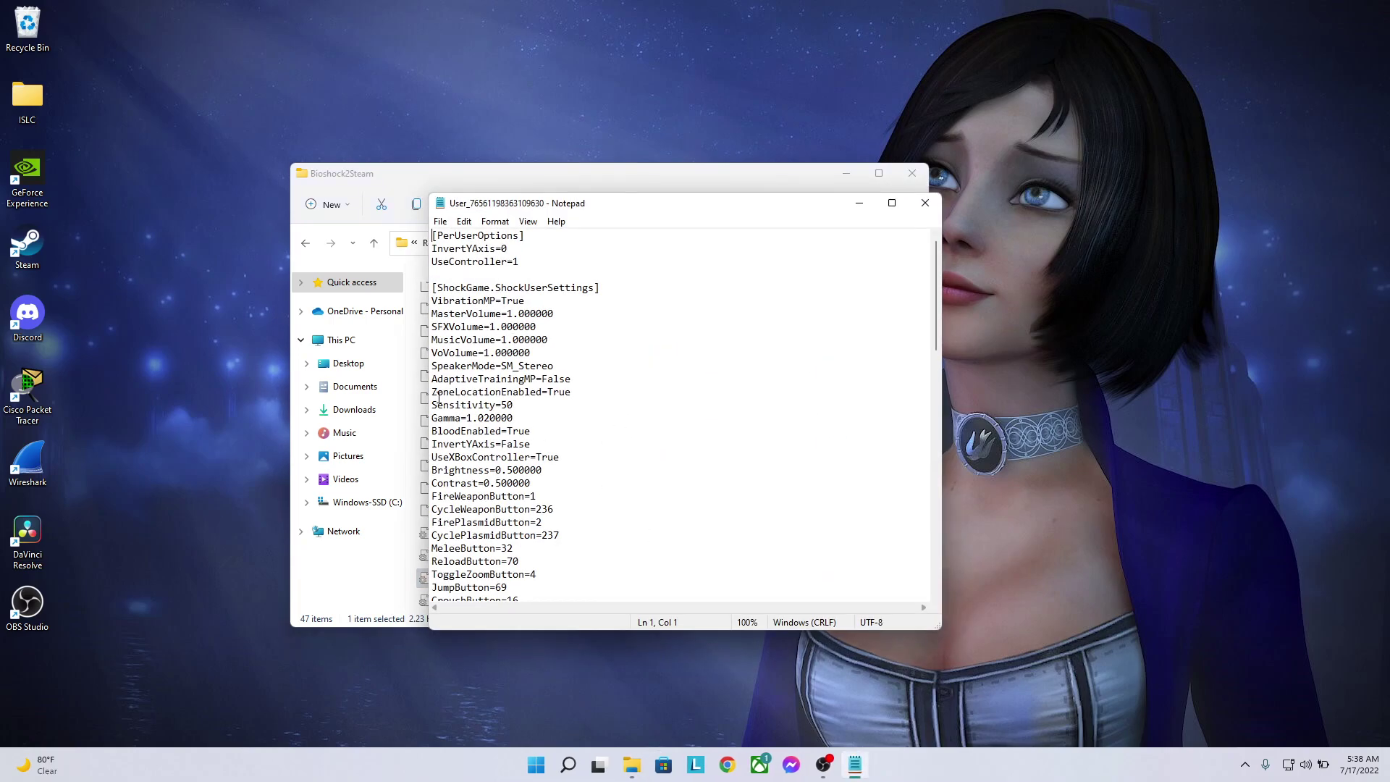
pyautogui.moveTo(433, 405); pyautogui.dragTo(515, 411)
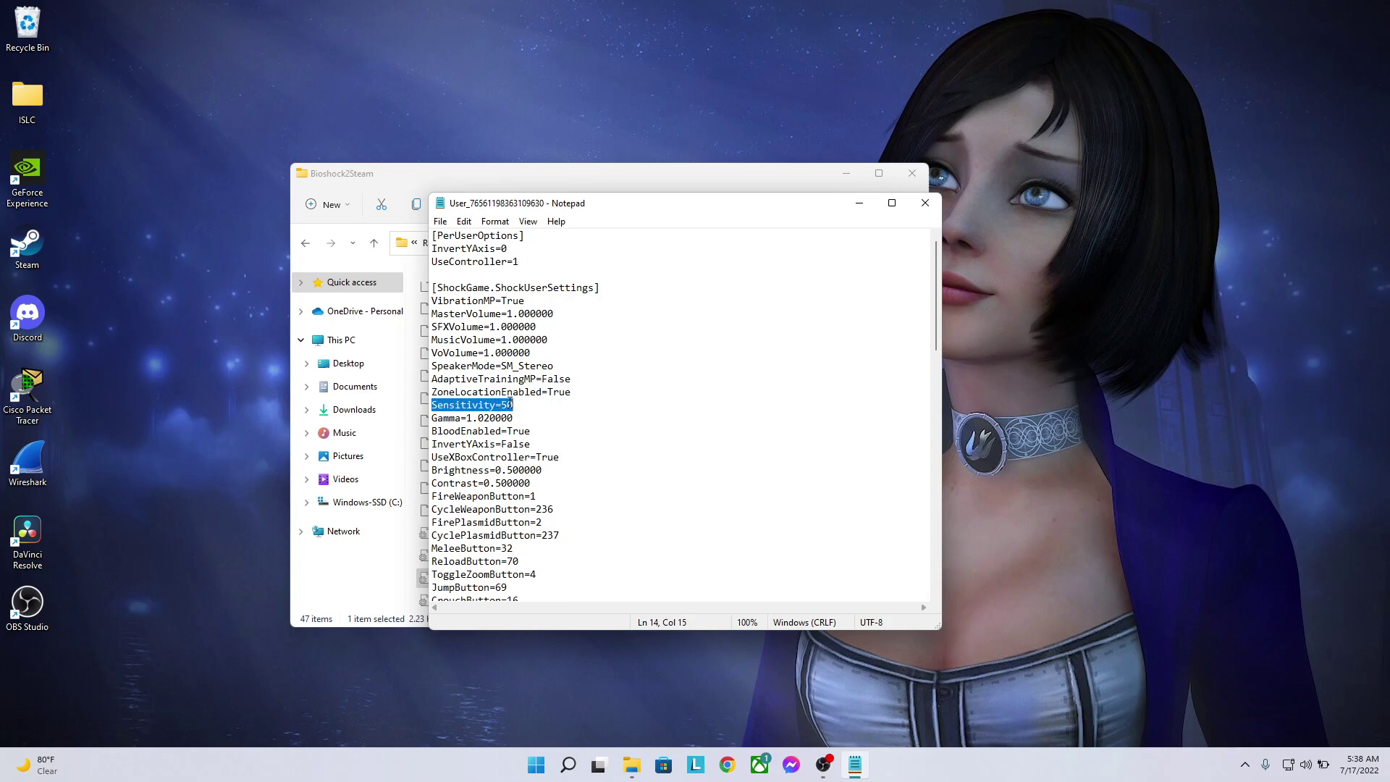
pyautogui.click(515, 405)
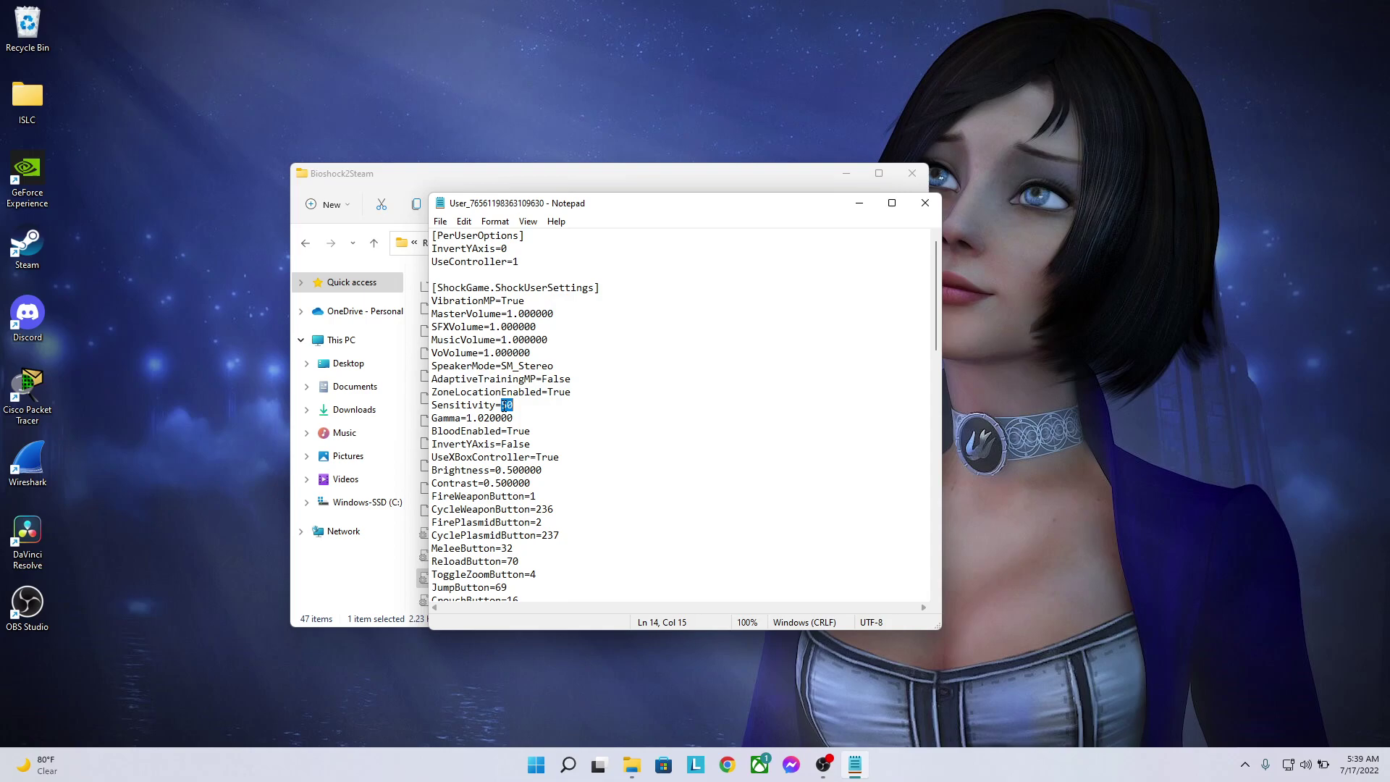
pyautogui.click(502, 406)
pyautogui.moveTo(503, 405); pyautogui.dragTo(516, 405)
# Save the config file through the File menu and close Notepad
pyautogui.click(441, 221)
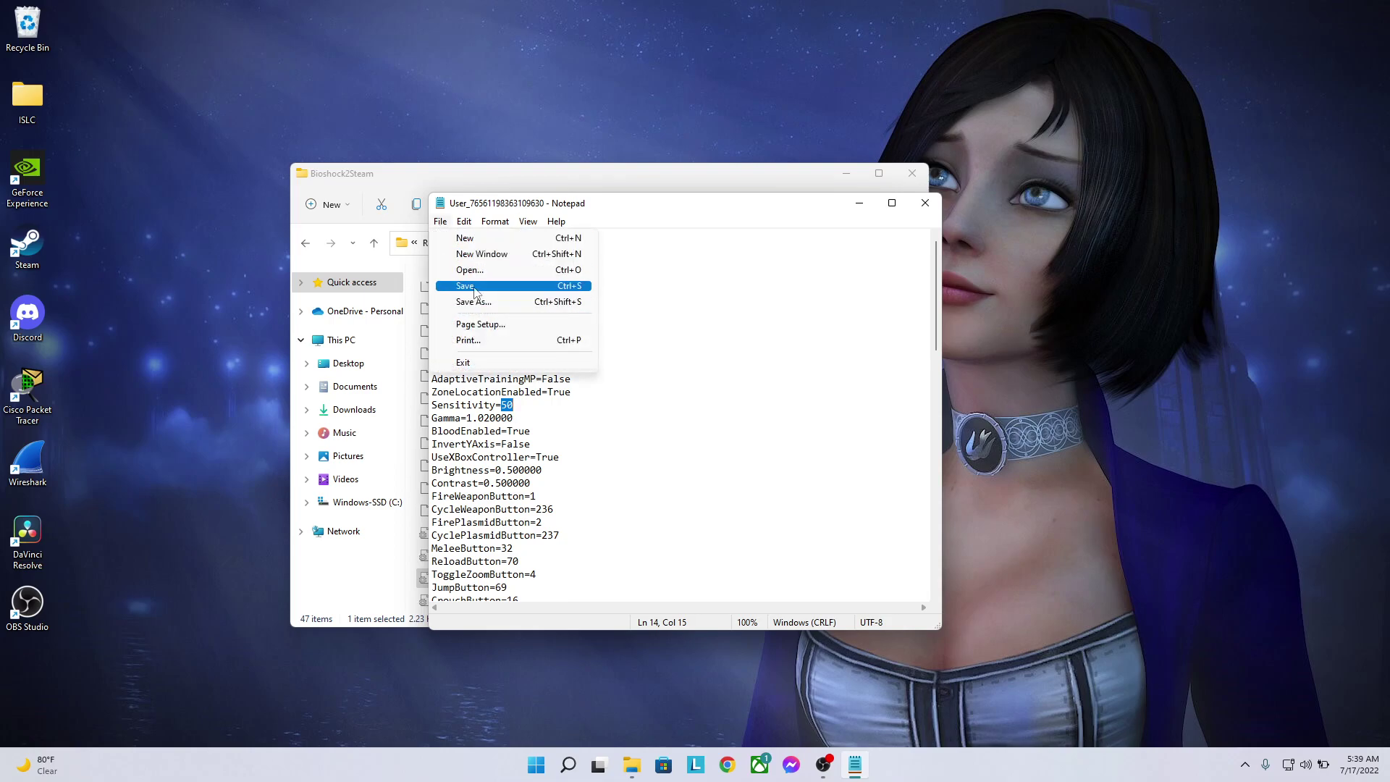
pyautogui.click(706, 288)
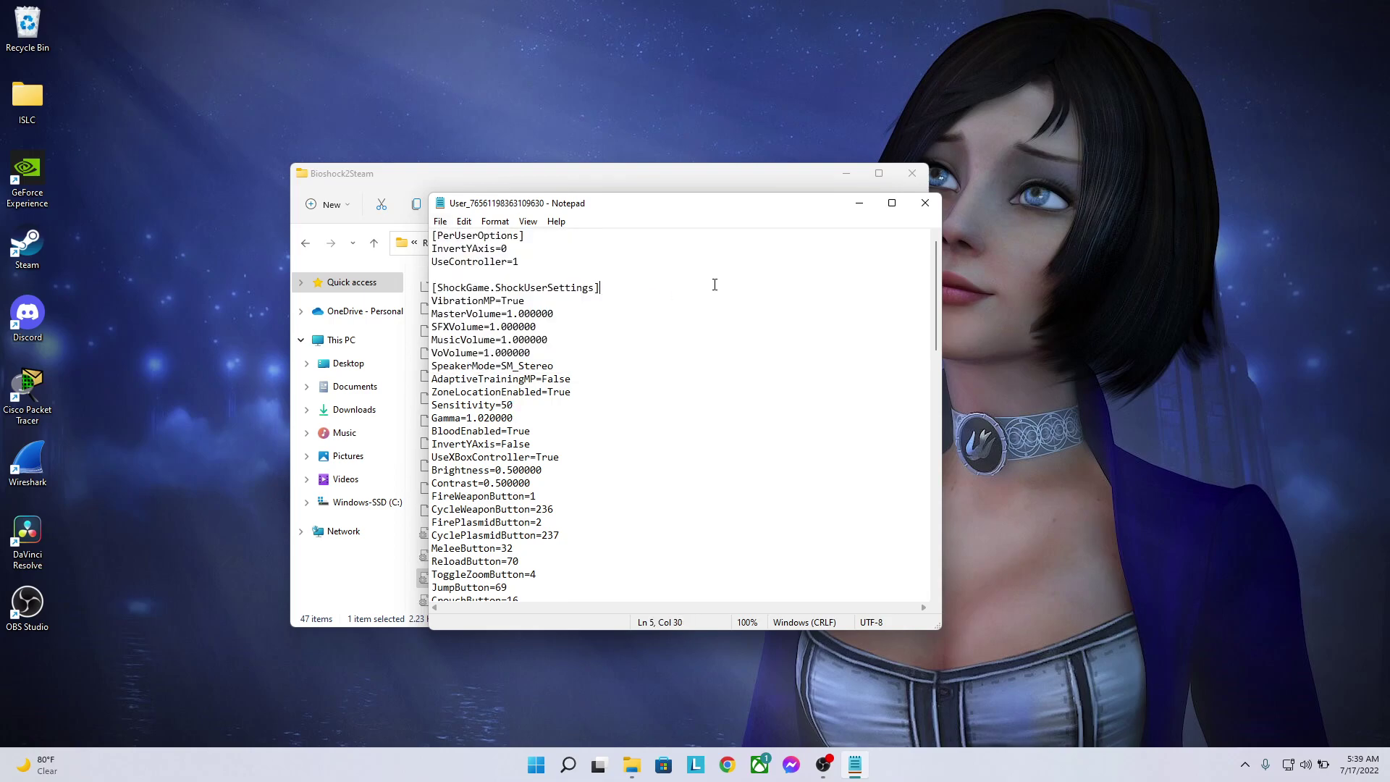
pyautogui.click(925, 205)
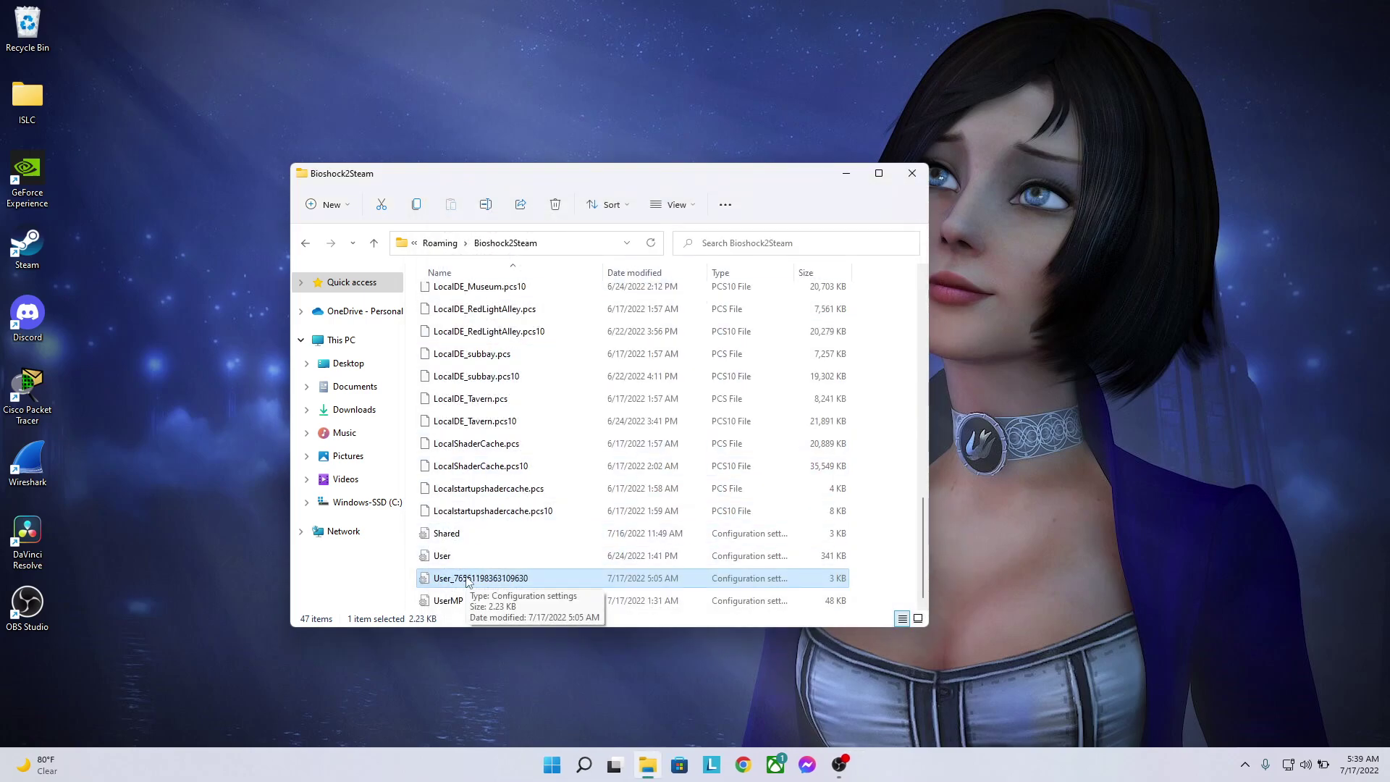
# Set the per-account User config file to Read-only in its Properties dialog
pyautogui.rightClick(467, 581)
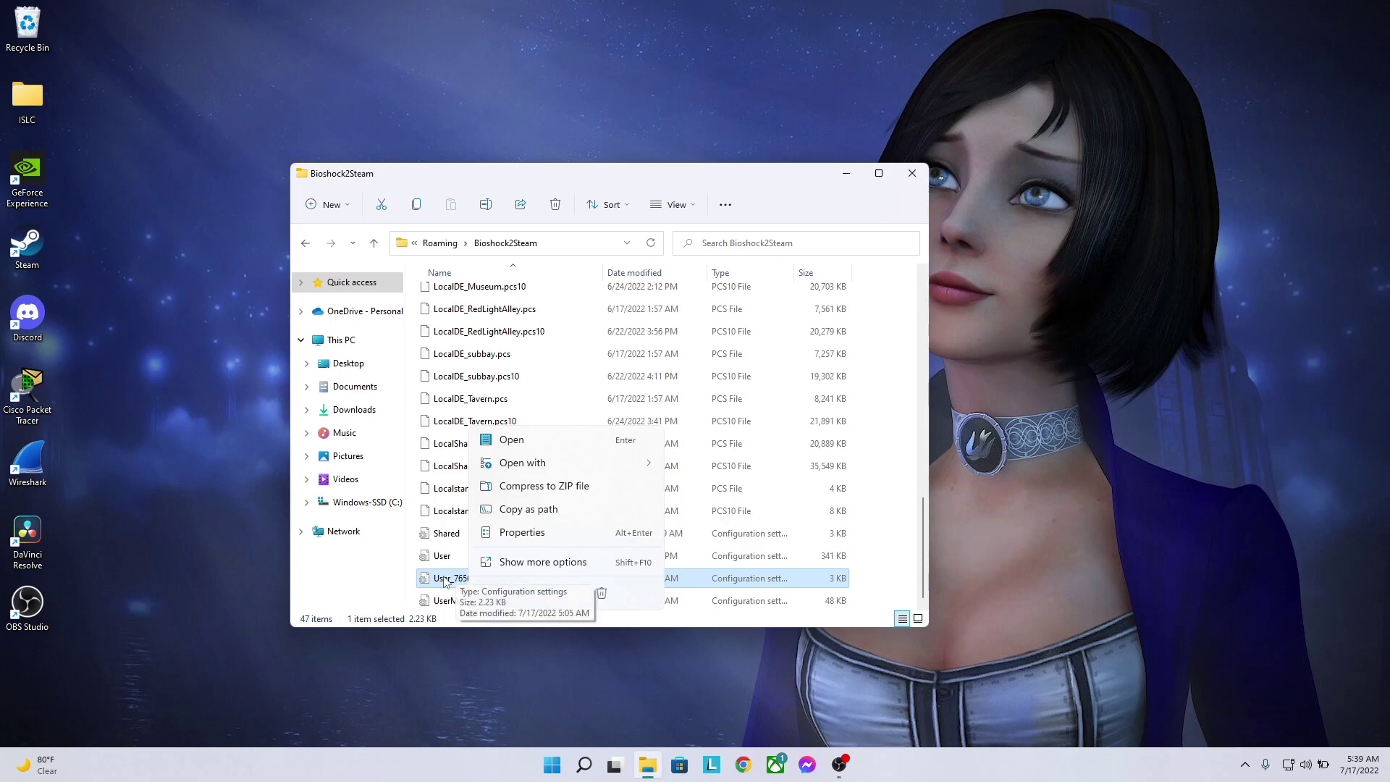
pyautogui.click(445, 581)
pyautogui.rightClick(471, 582)
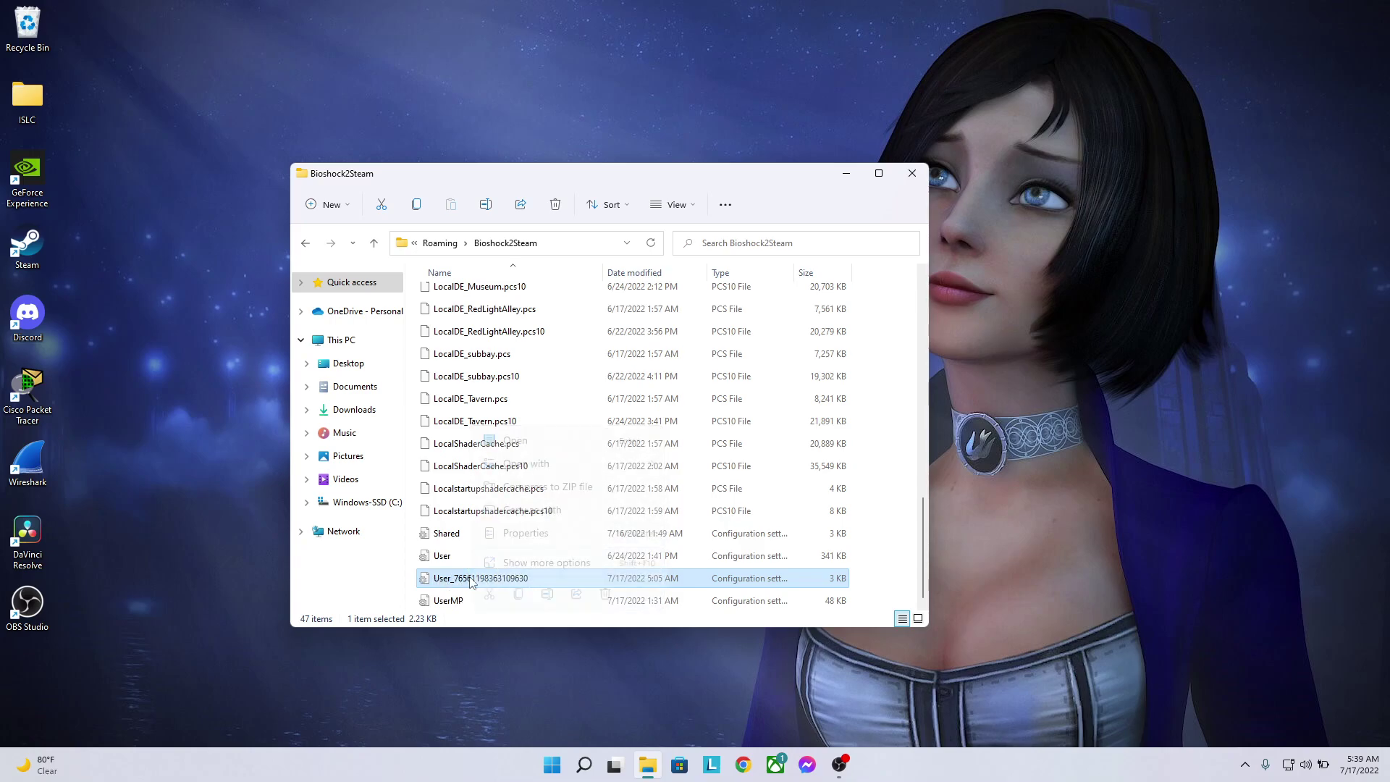
pyautogui.click(532, 533)
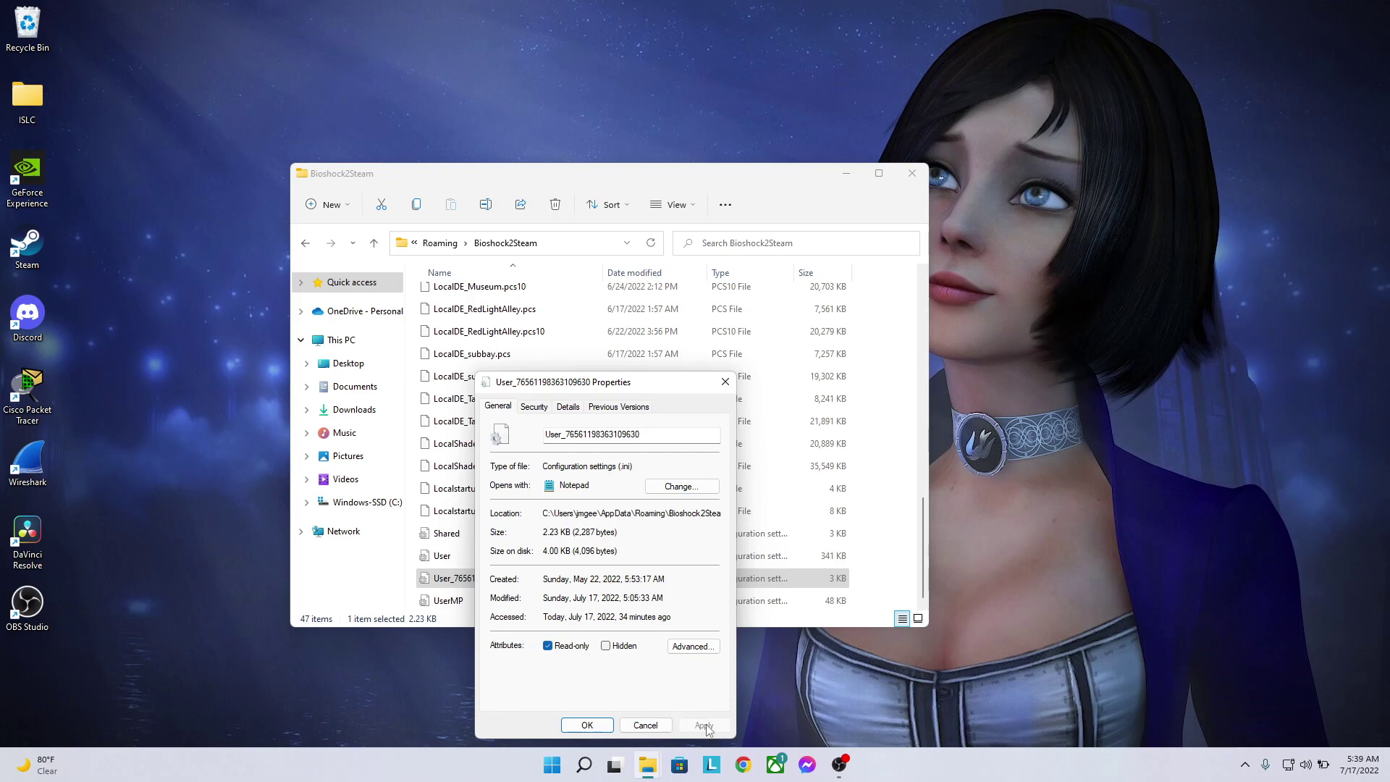
pyautogui.click(587, 724)
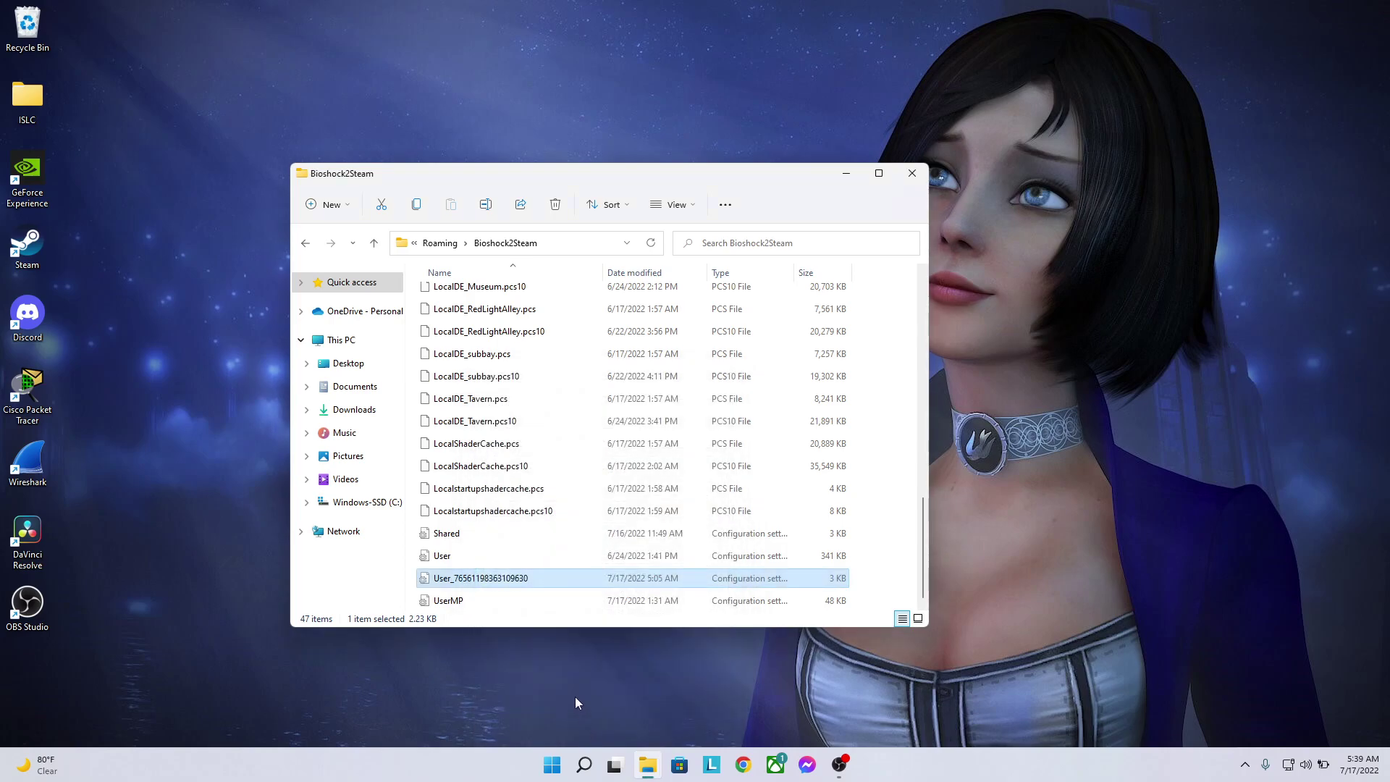
# Confirm the config file is still Read-only in Properties, then reopen it in Notepad
pyautogui.rightClick(455, 582)
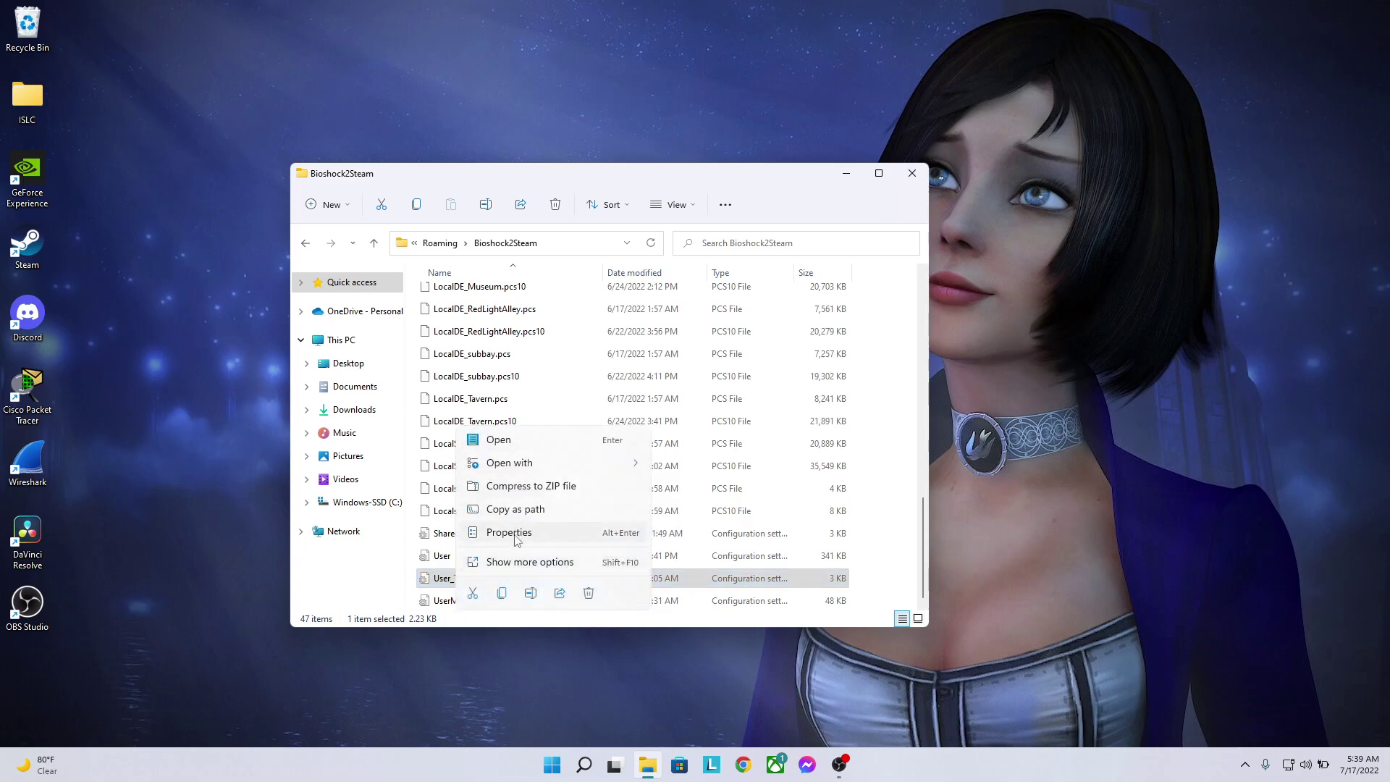
pyautogui.click(450, 580)
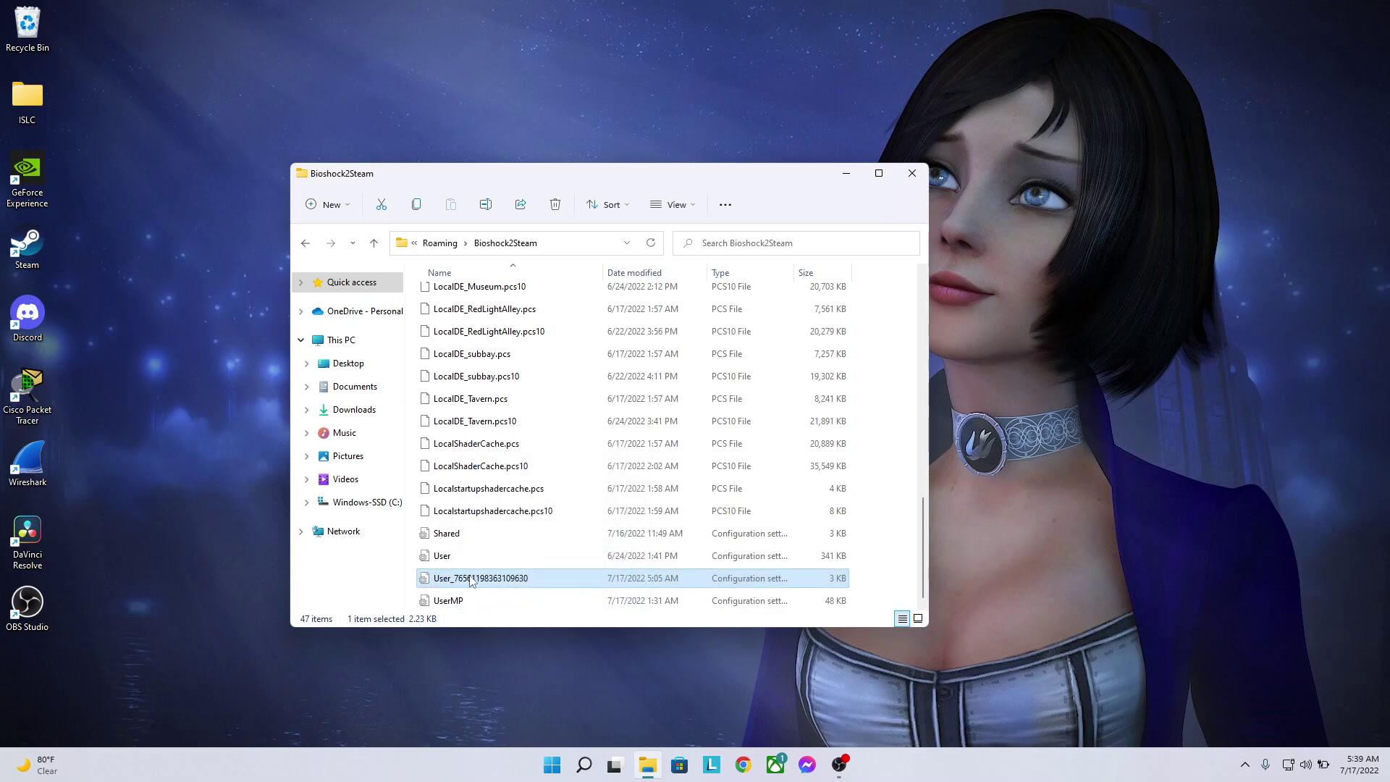
pyautogui.rightClick(470, 579)
pyautogui.click(442, 531)
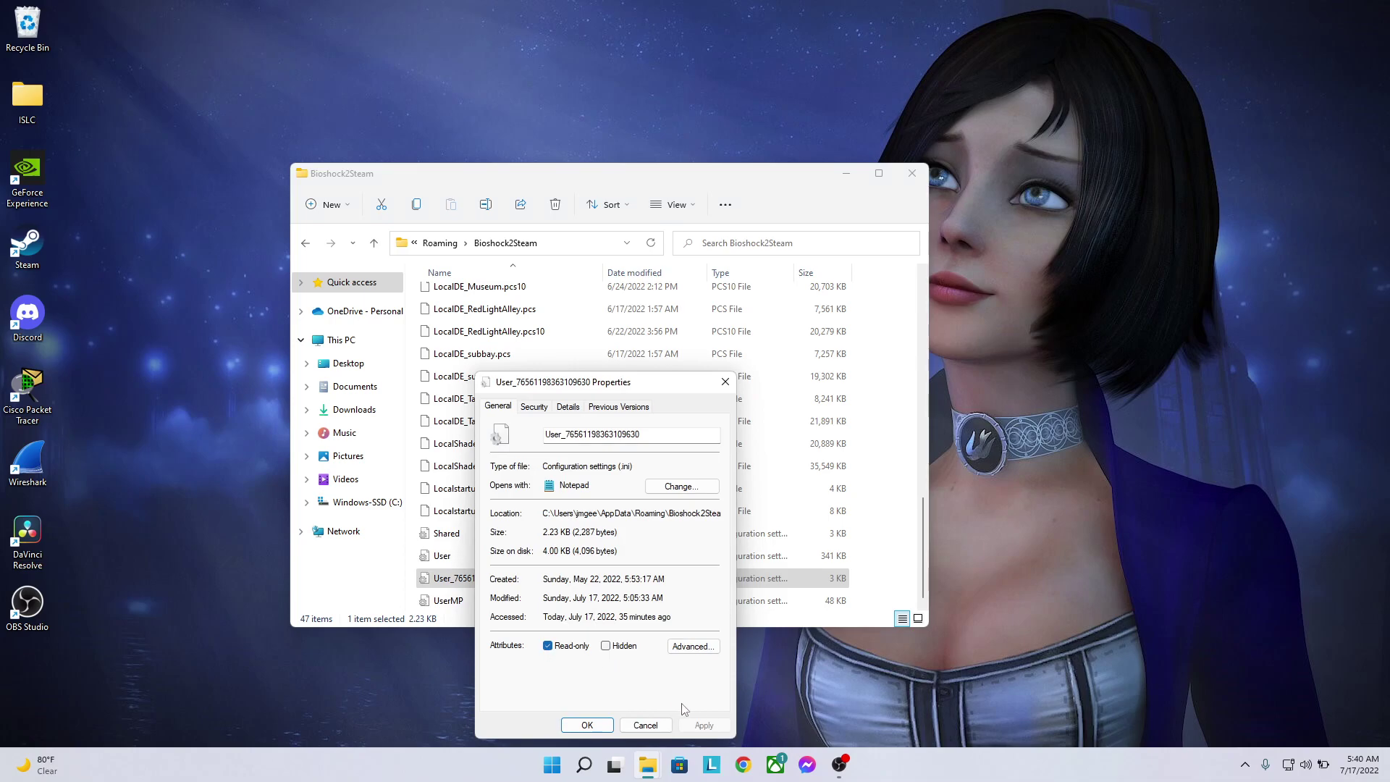
pyautogui.click(587, 725)
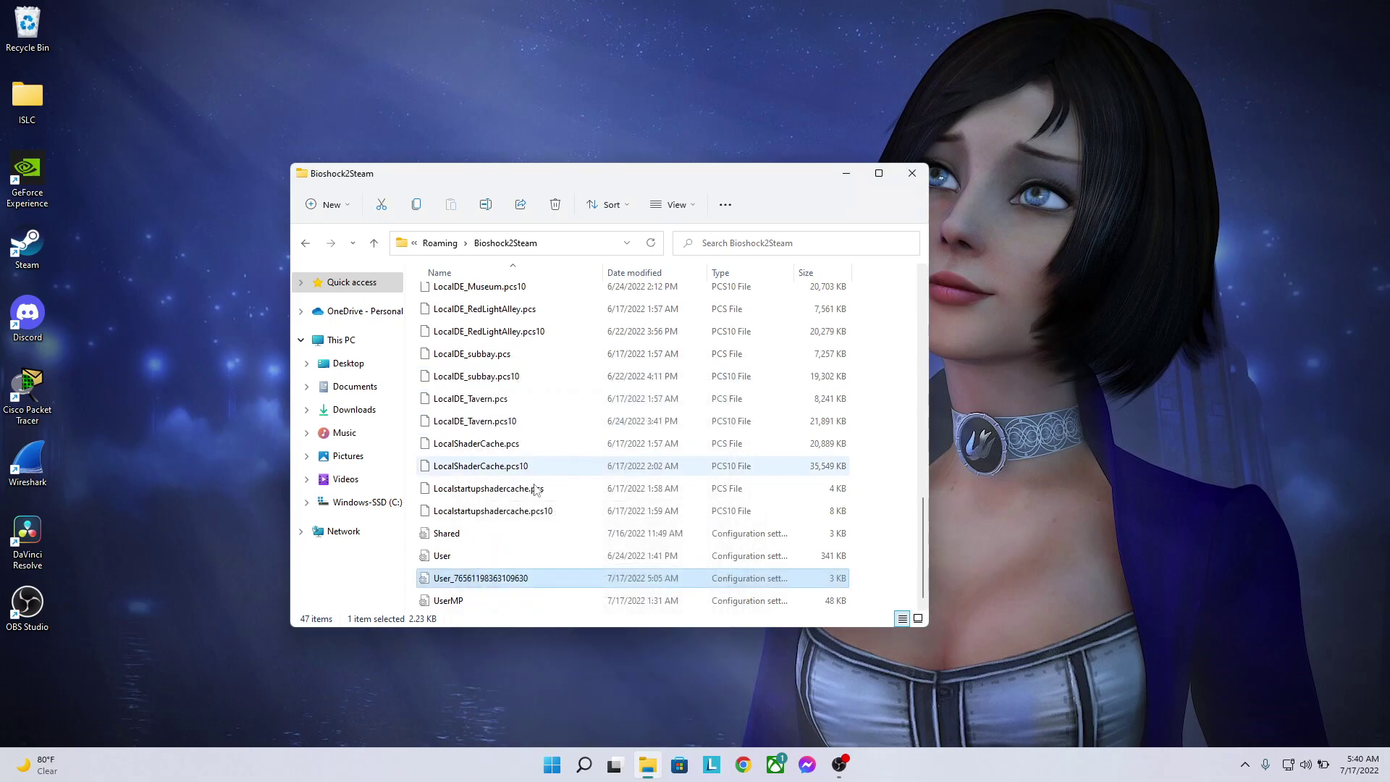
pyautogui.doubleClick(463, 583)
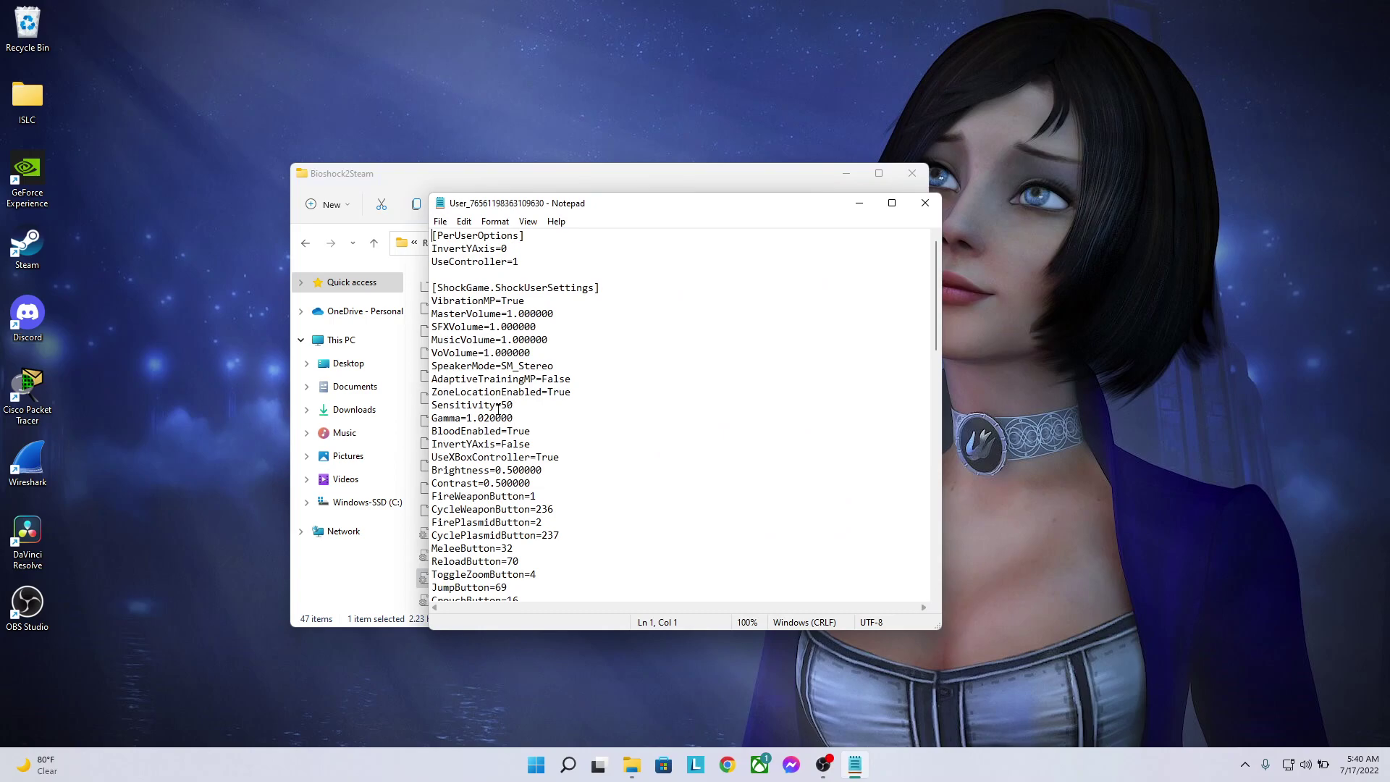
# Verify Sensitivity=50 in Notepad, close it, and confirm Read-only is ticked in Properties
pyautogui.moveTo(502, 404); pyautogui.dragTo(523, 403)
pyautogui.click(924, 203)
pyautogui.rightClick(479, 579)
pyautogui.click(532, 534)
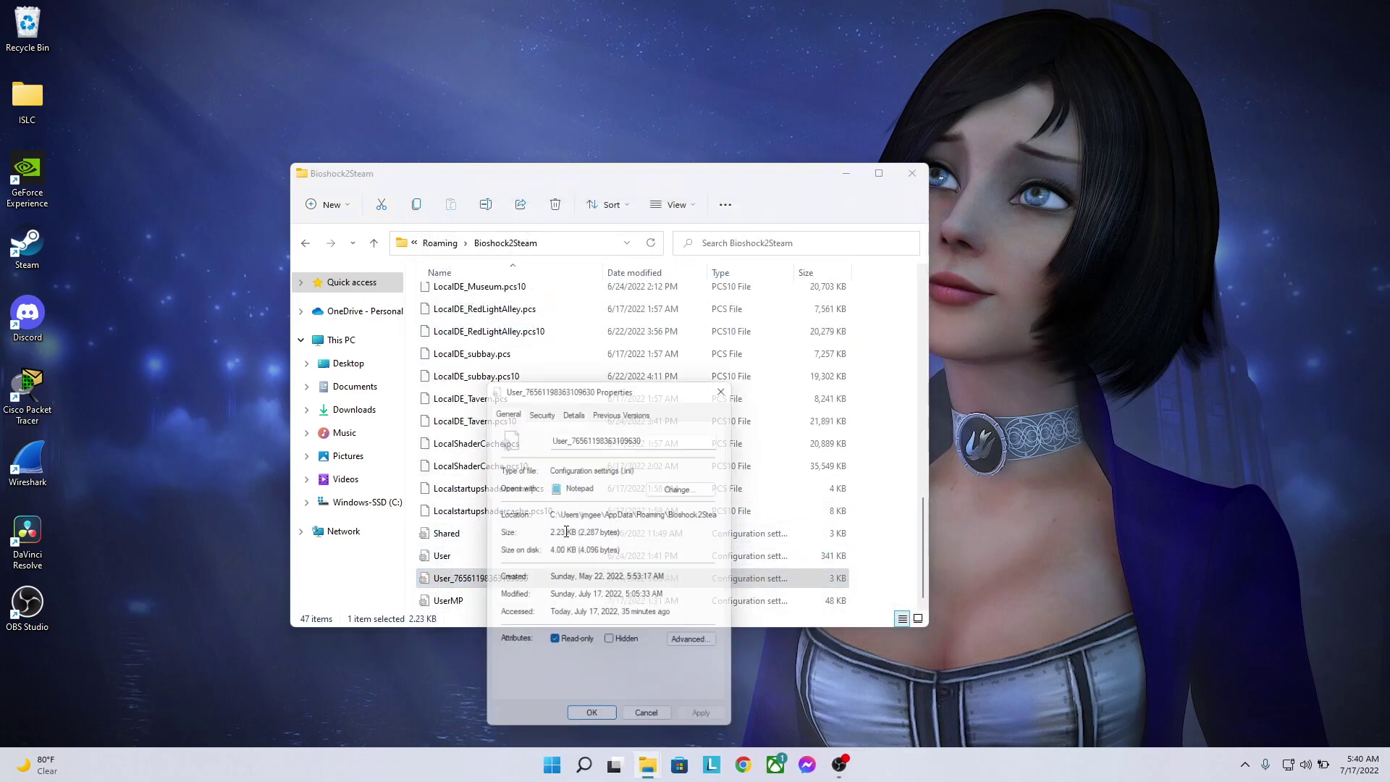
pyautogui.click(559, 646)
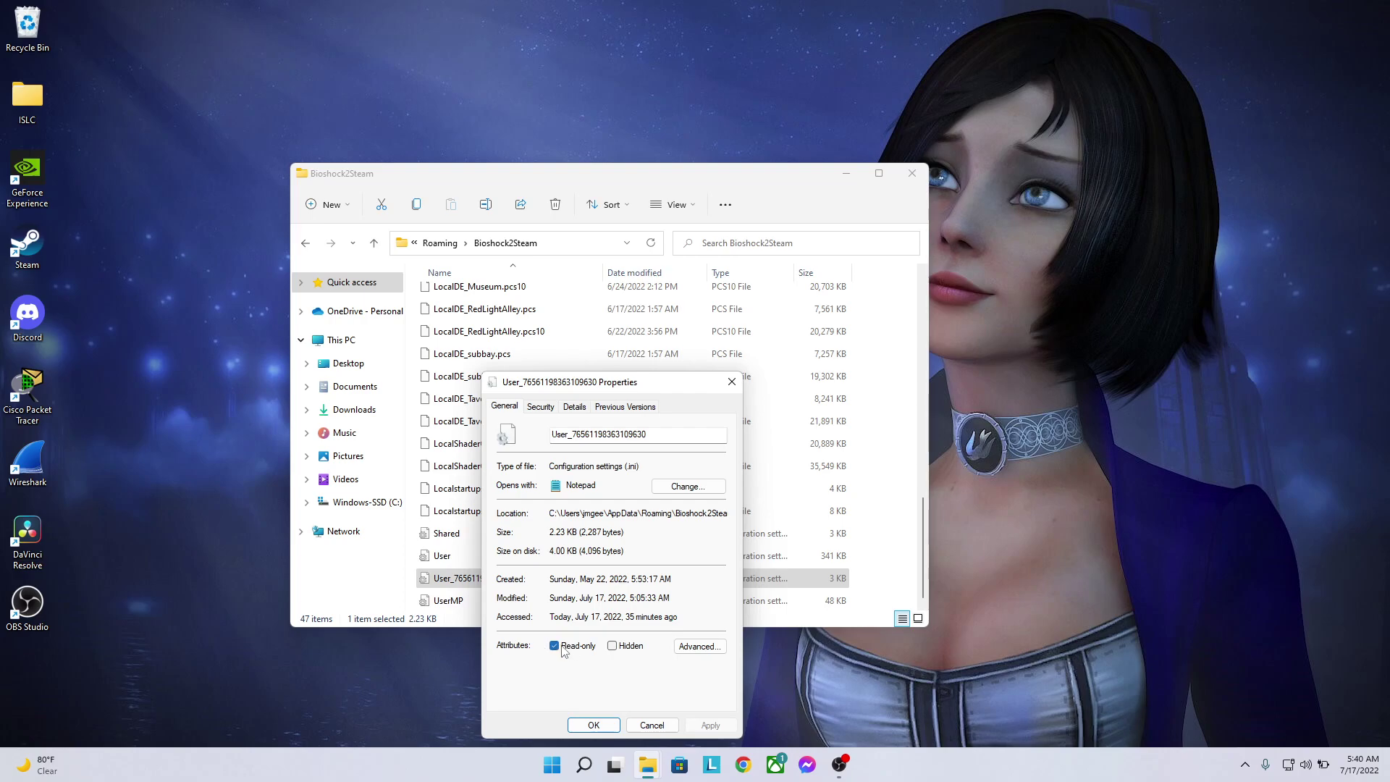
pyautogui.click(732, 381)
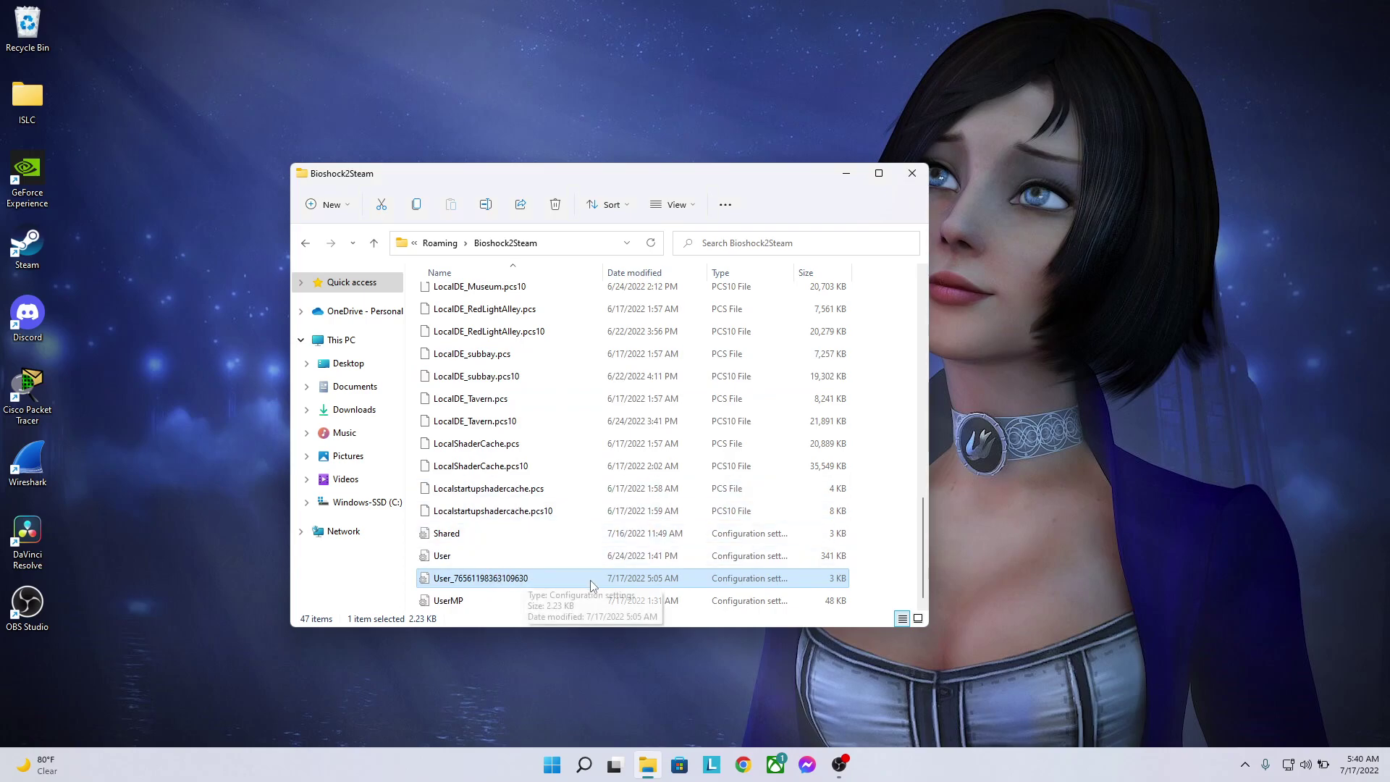